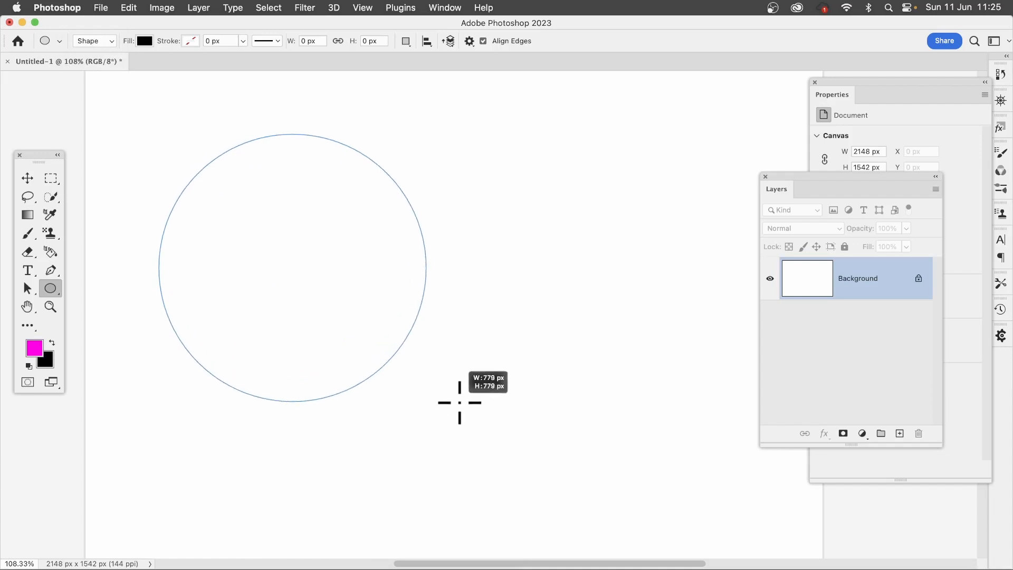
Draw two more overlapping circles, about 763 px and 476 px wide, and merge the three ellipse layers into one shape layer
left_click_drag(575, 171, 313, 431)
left_click_drag(280, 495, 117, 275)
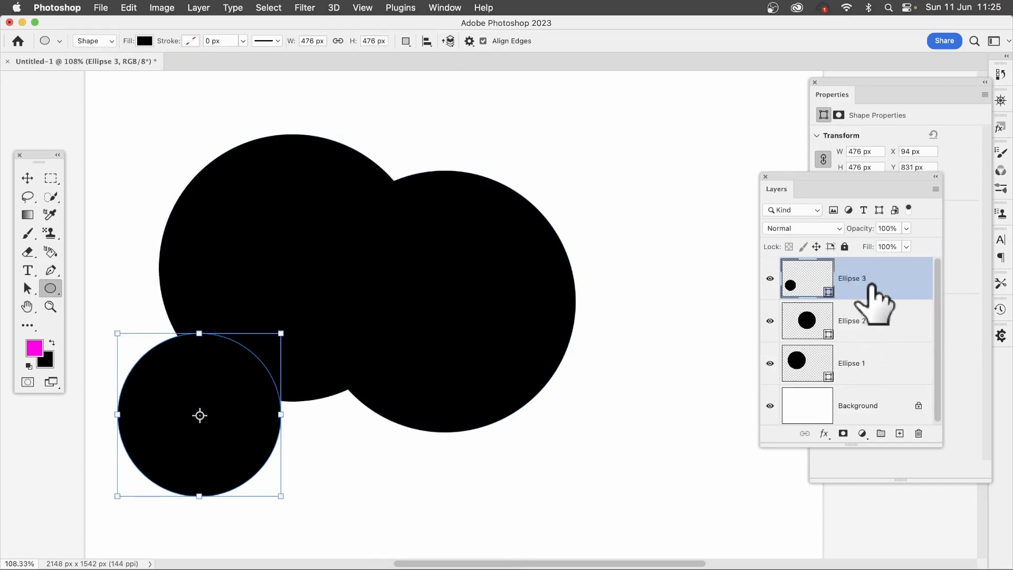
left_click(852, 363, "shift")
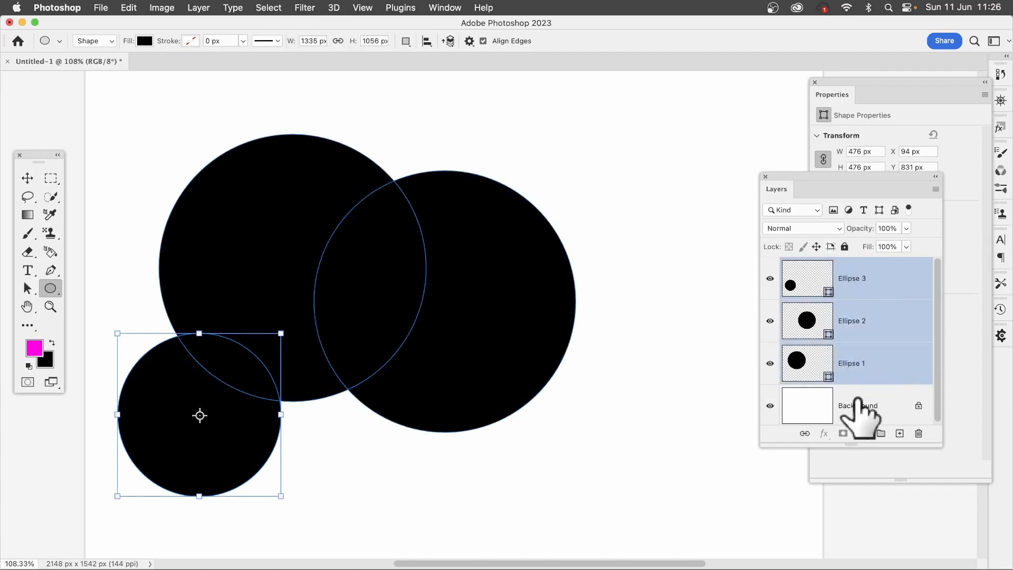
left_click(198, 7)
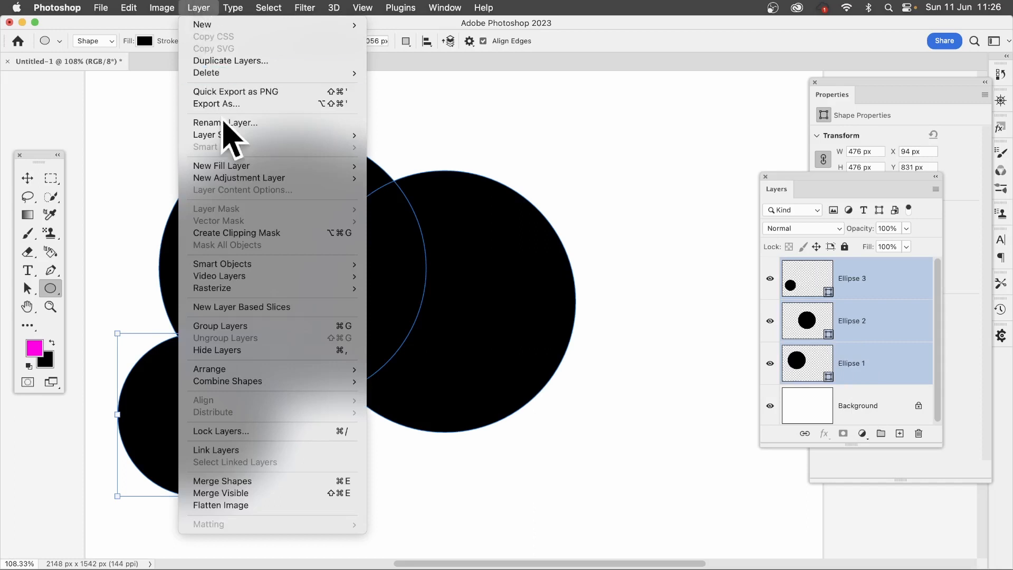
left_click(256, 481)
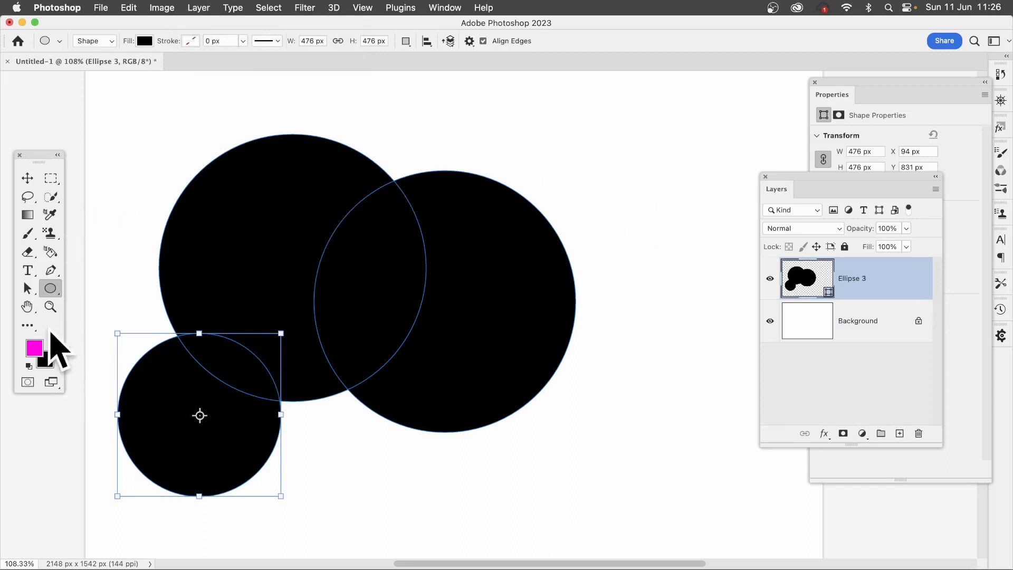
Reposition the three circles with the Path Selection Tool, separating the small circle and leaving the two large ones partly overlapping
left_click(29, 289)
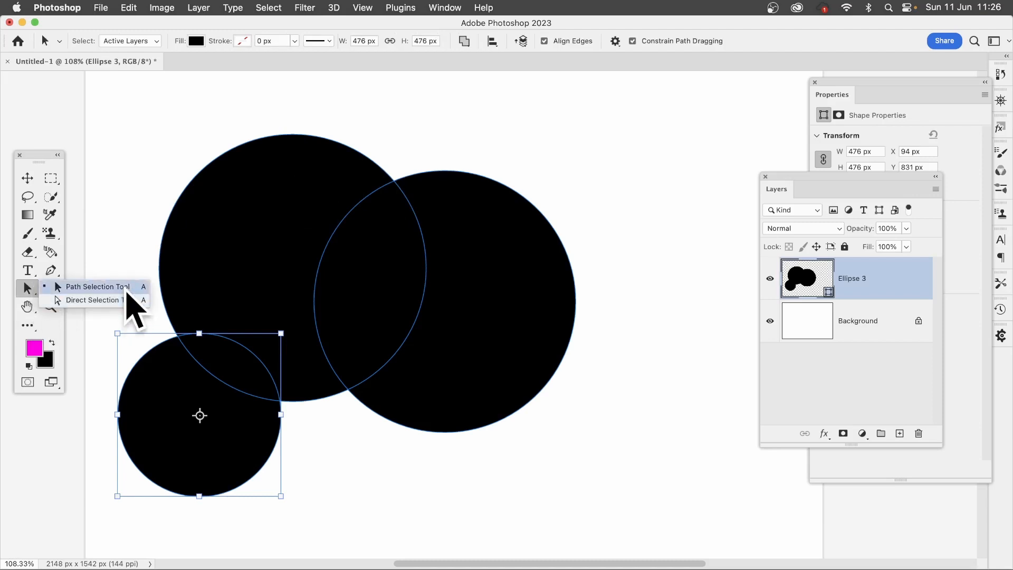
left_click(125, 292)
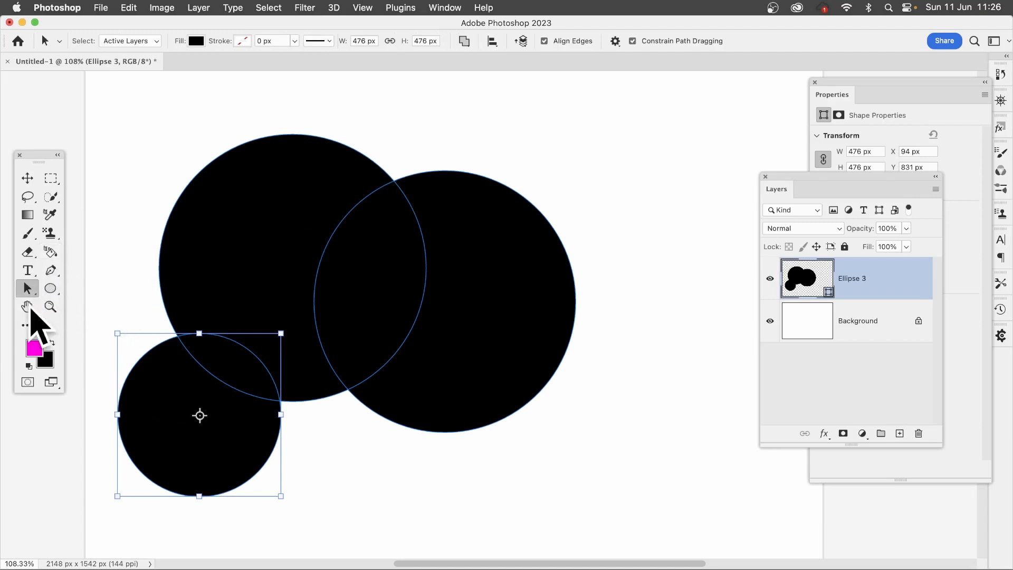
left_click_drag(144, 386, 135, 268)
left_click(316, 193)
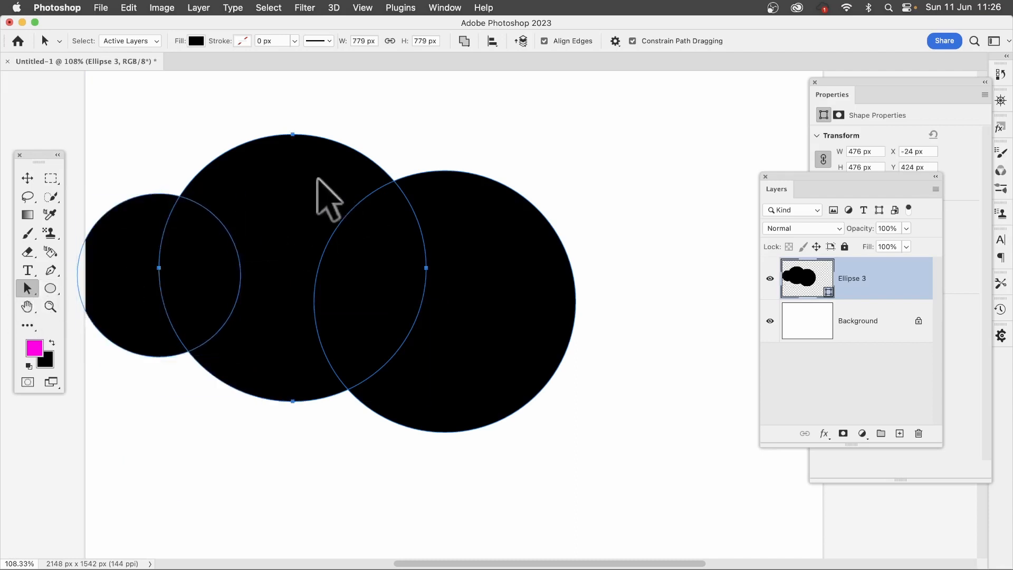
left_click_drag(300, 198, 400, 217)
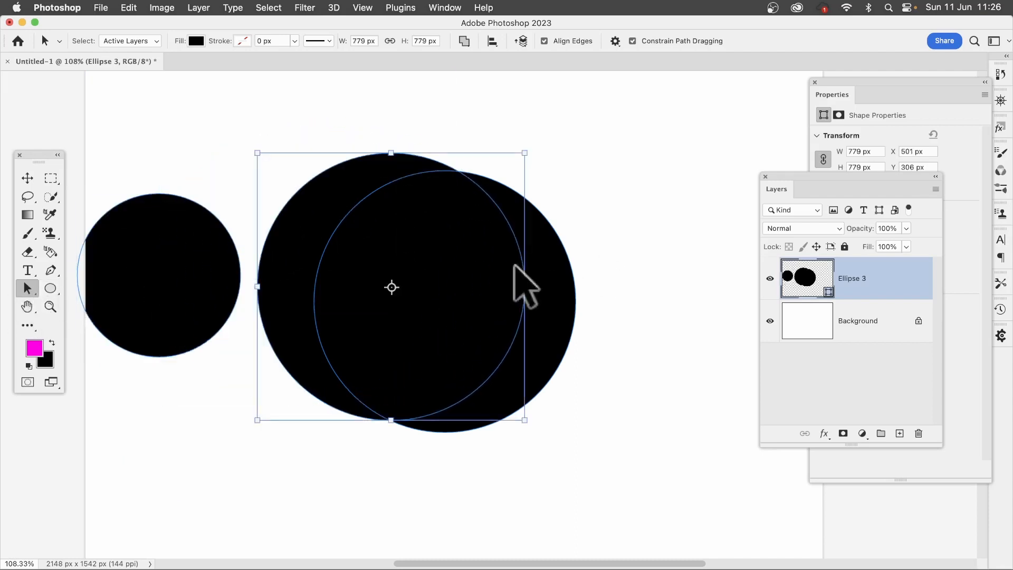
left_click_drag(546, 268, 584, 364)
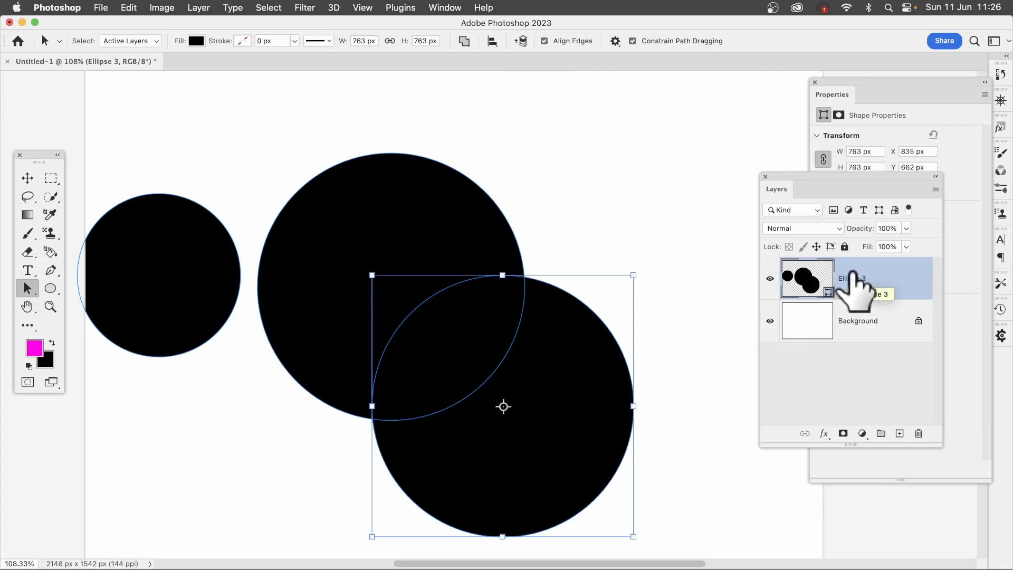
Merge the shape components into a single outline and move the whole shape up and right so it lies fully on the canvas
left_click(464, 42)
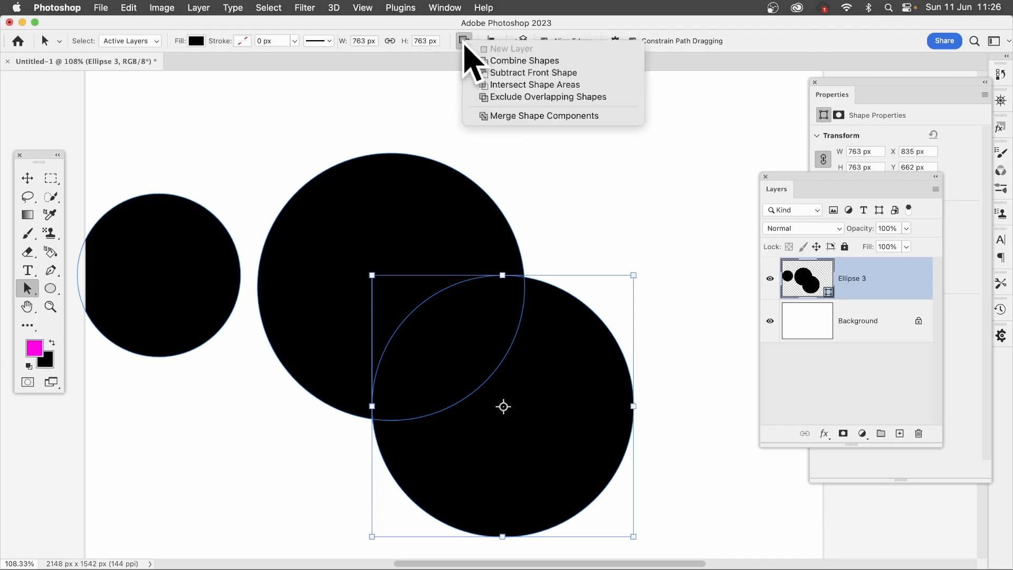
left_click(525, 117)
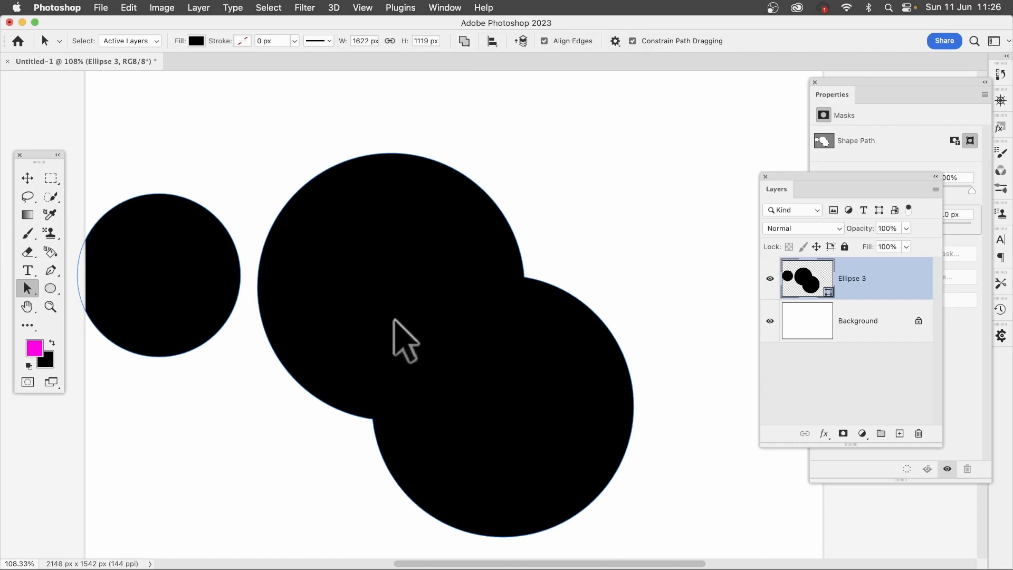
left_click(27, 177)
left_click_drag(374, 306, 433, 249)
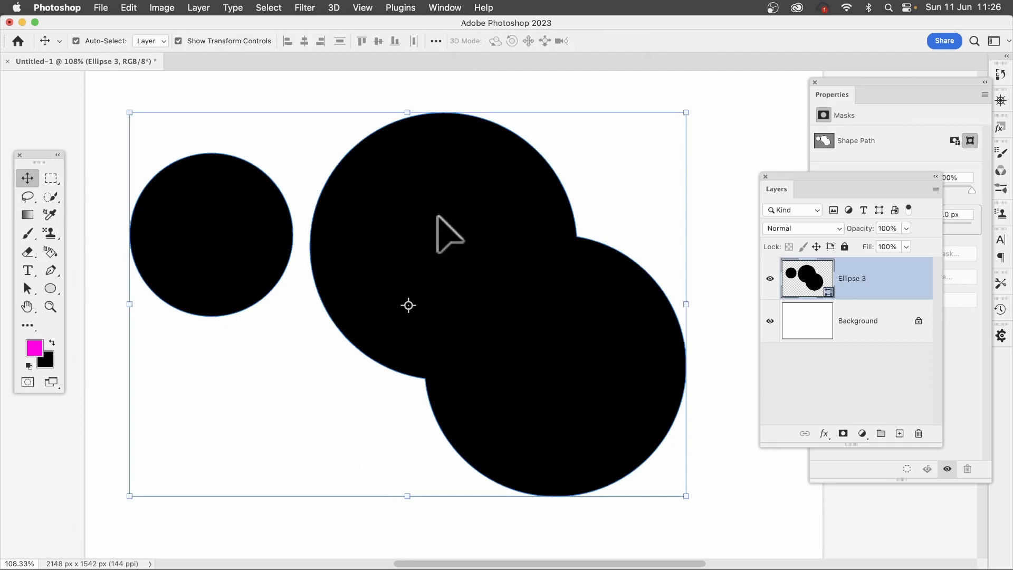
Subtract three circular holes, each about 110 to 120 px wide, from the small circle with the Ellipse Tool
left_click(54, 287)
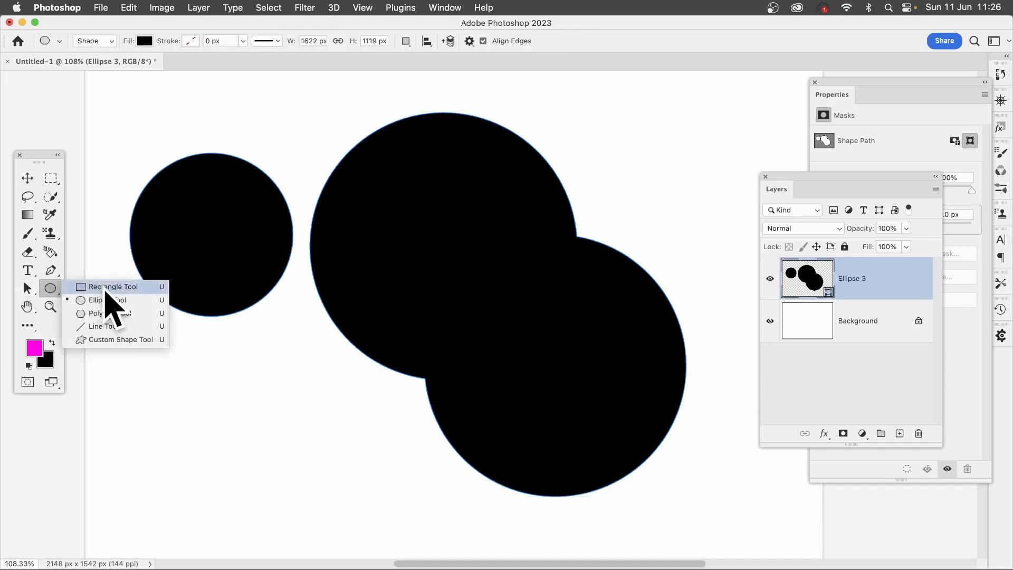
left_click(108, 302)
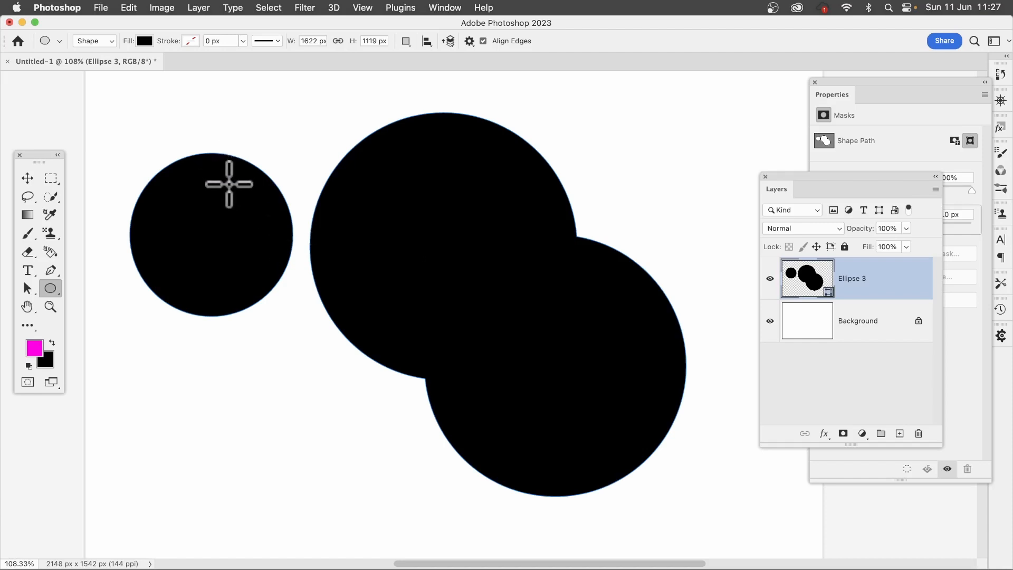
key("alt")
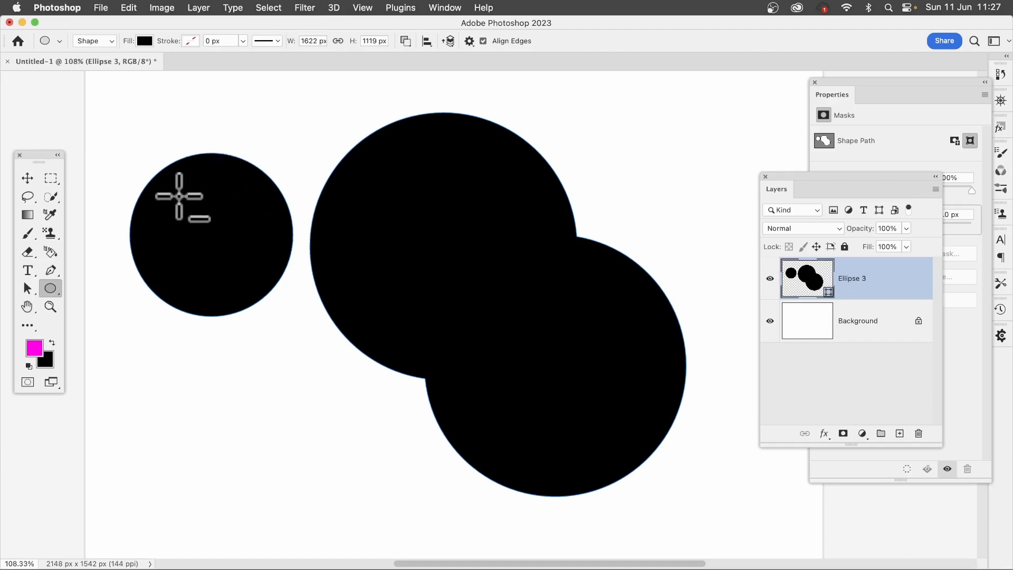
left_click_drag(170, 219, 189, 245)
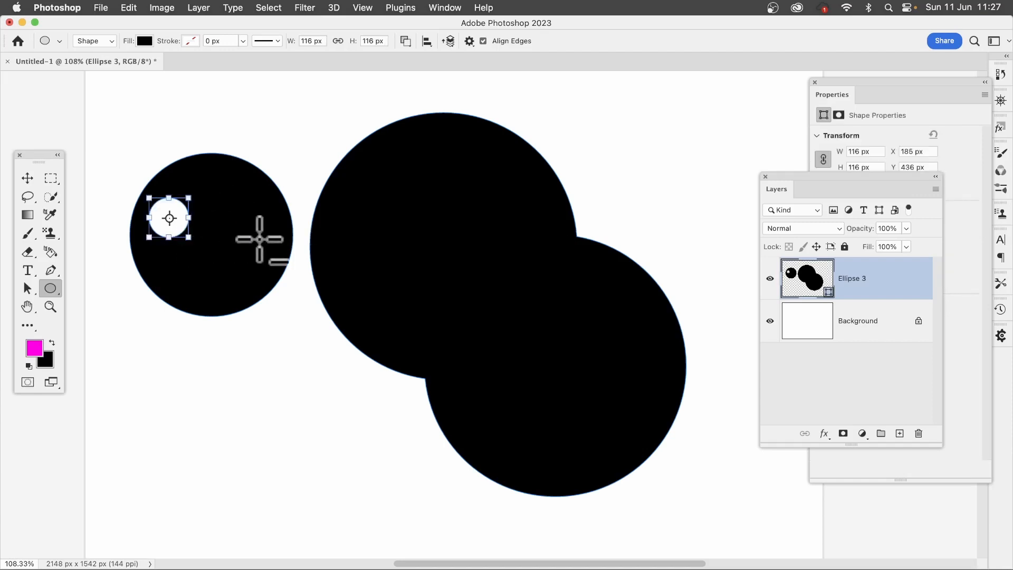
left_click_drag(238, 220, 259, 239)
left_click_drag(201, 275, 221, 295)
Subtract five circular holes of varied size from the upper lobe of the large merged shape
left_click_drag(377, 206, 397, 225)
left_click_drag(357, 260, 376, 278)
left_click_drag(425, 283, 448, 307)
left_click_drag(478, 220, 500, 242)
left_click_drag(425, 144, 449, 168)
Subtract nine more holes, about 65 to 140 px wide, mostly across the lower lobe, with one near the upper lobe's edge
left_click_drag(548, 301, 571, 326)
left_click_drag(621, 358, 645, 380)
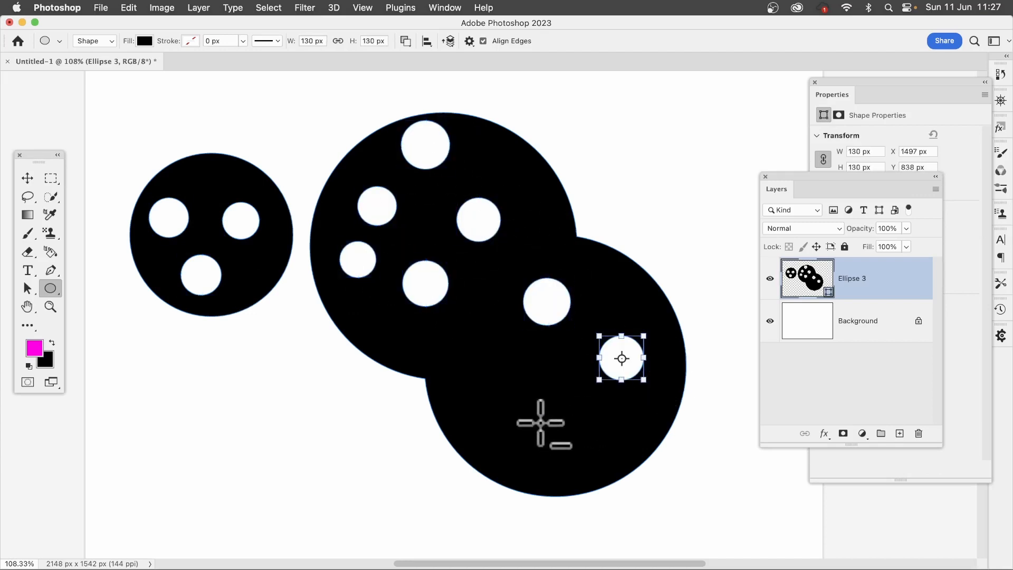
left_click_drag(540, 422, 554, 436)
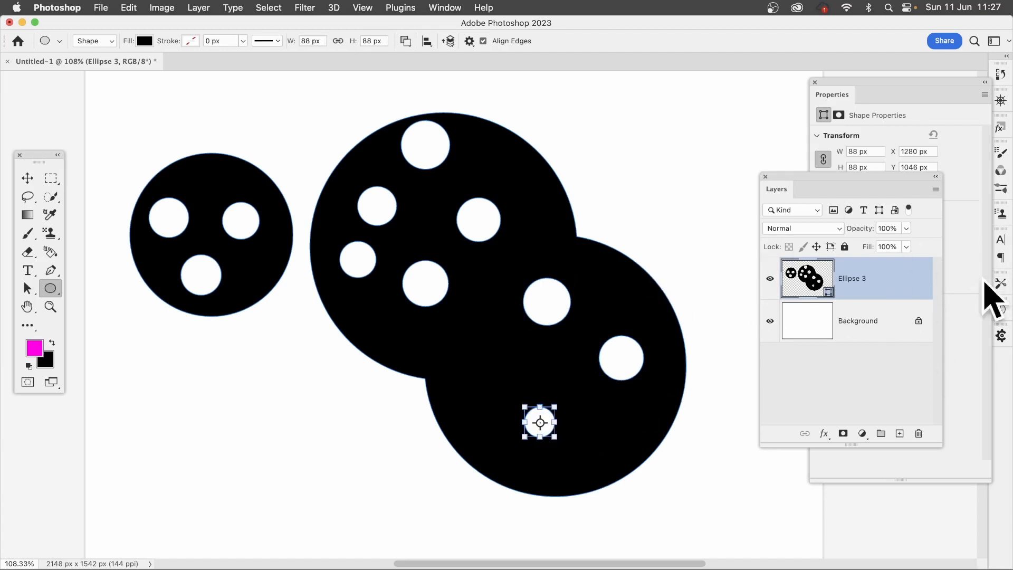
left_click_drag(483, 363, 505, 386)
left_click_drag(597, 423, 608, 434)
left_click_drag(557, 377, 583, 399)
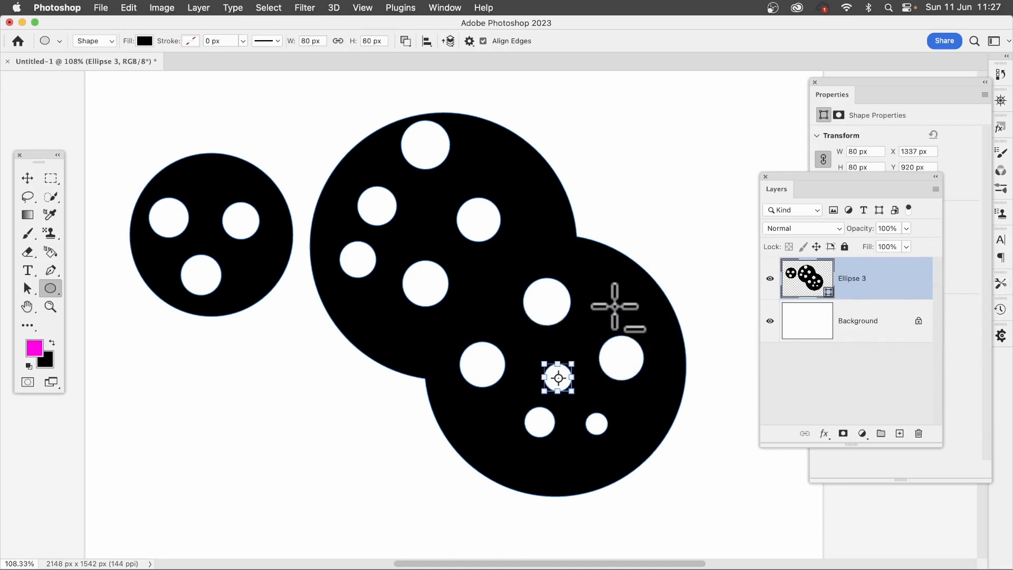
left_click_drag(610, 288, 627, 305)
left_click_drag(483, 288, 508, 315)
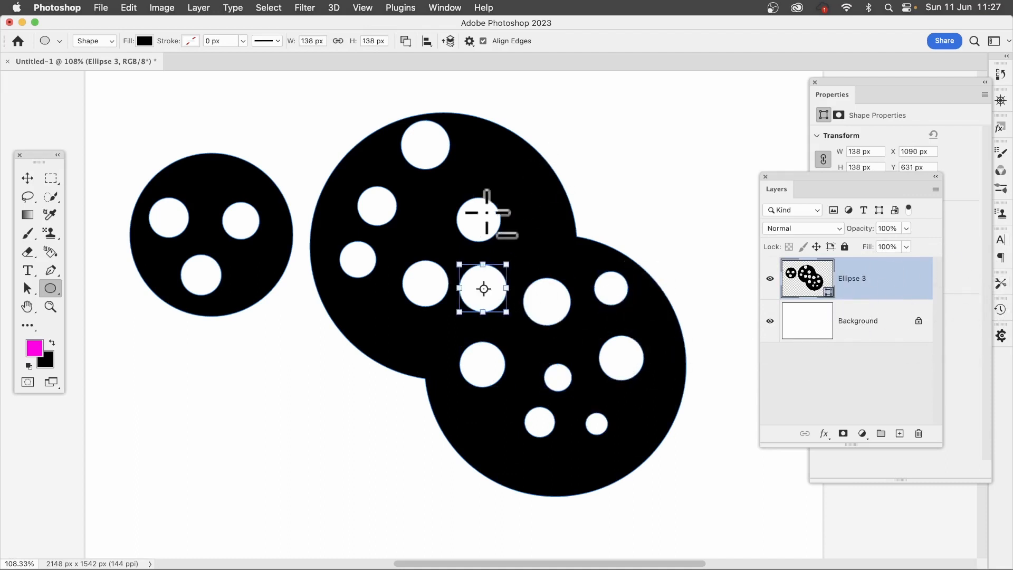
left_click_drag(508, 153, 525, 170)
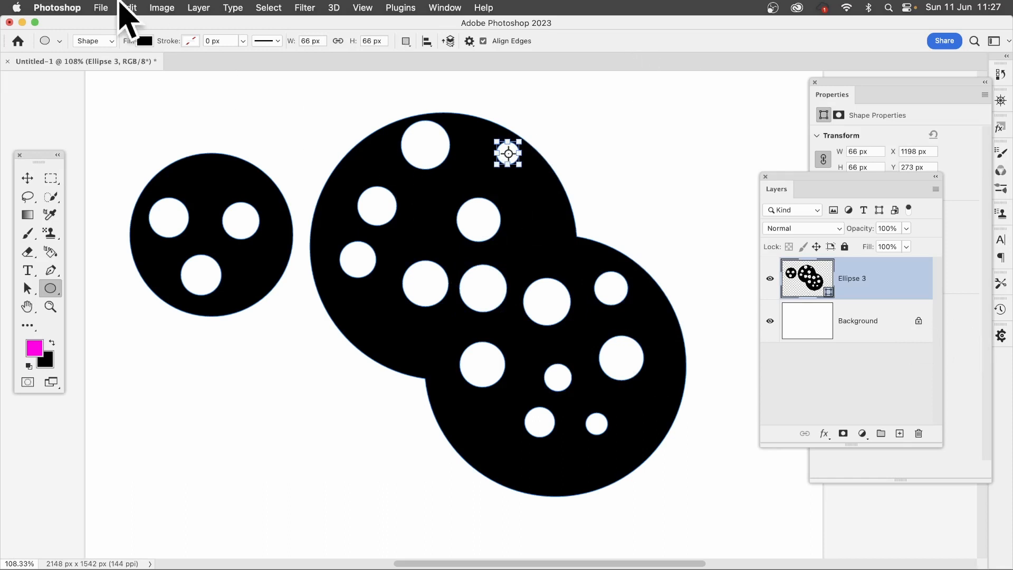
Define the perforated artwork as a custom shape named Shape 886
left_click(130, 8)
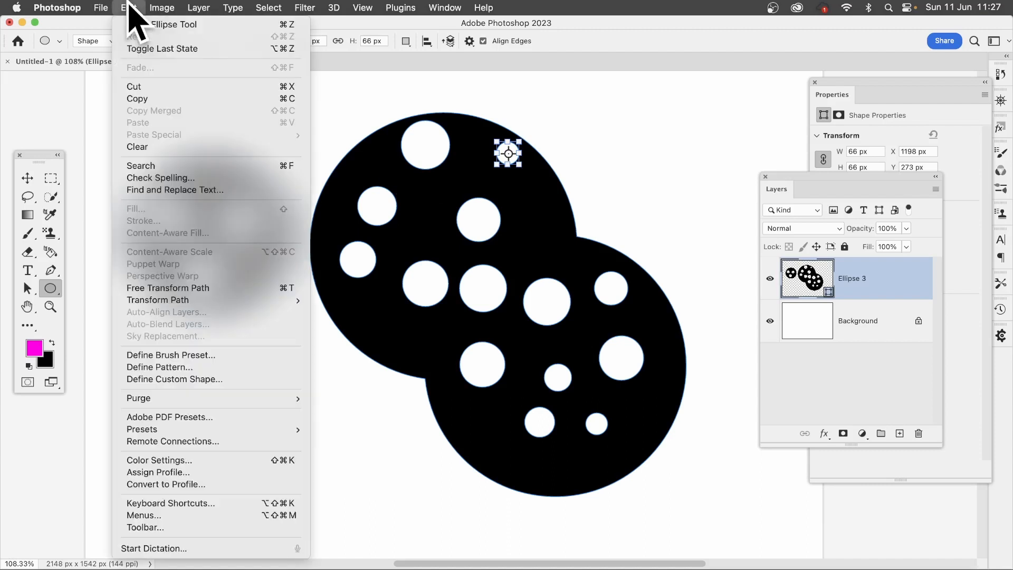
left_click(207, 381)
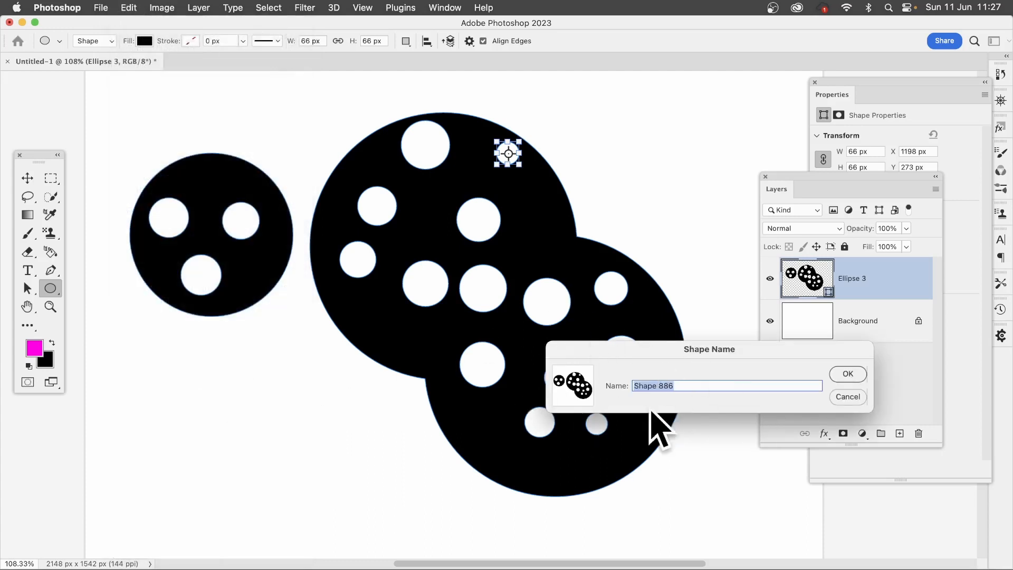
left_click(855, 372)
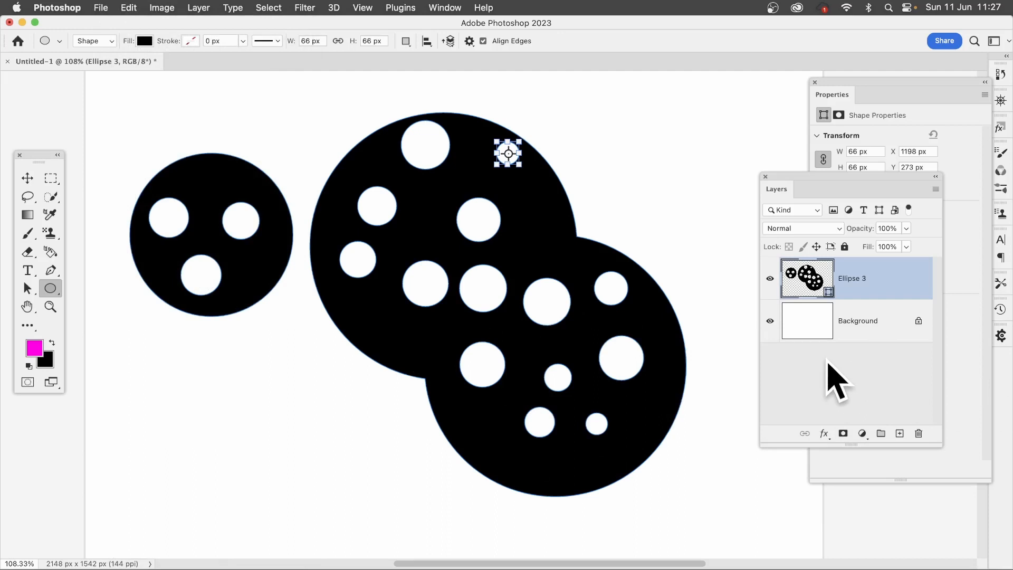
Examine the path options of the Ellipse Tool, including its circle constraint, and those of the Rectangle Tool
left_click(442, 7)
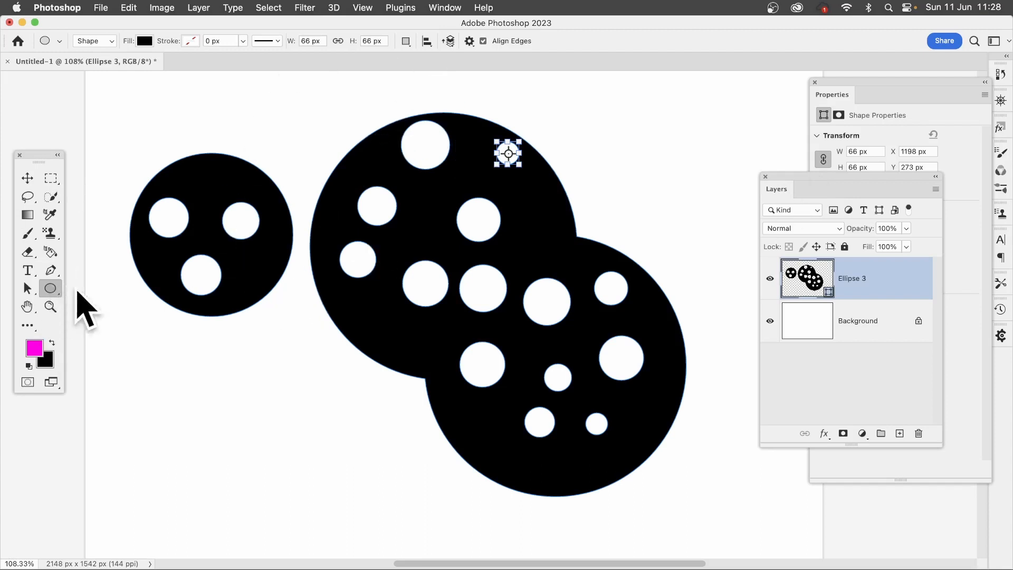
right_click(50, 287)
left_click(118, 300)
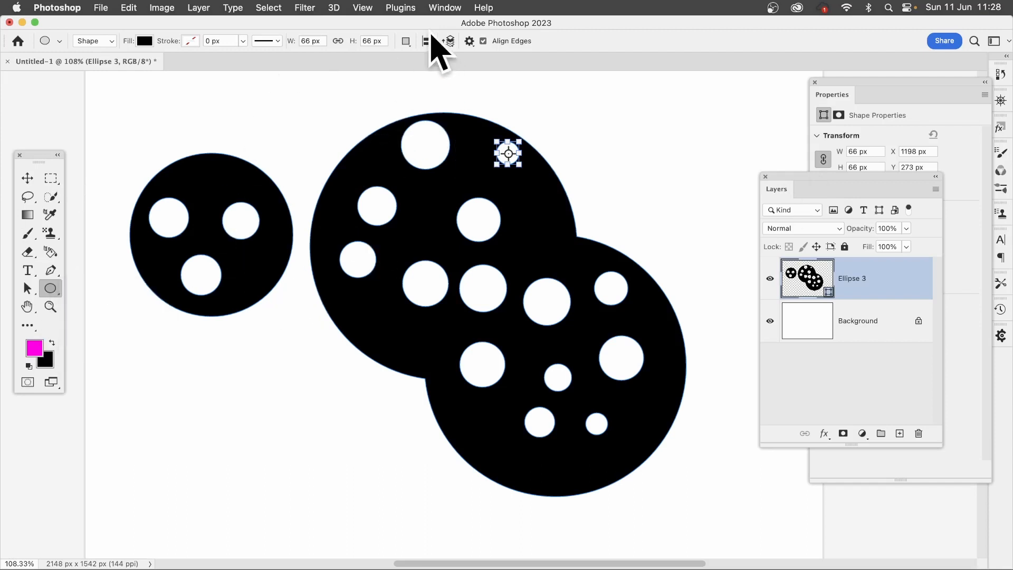
left_click(468, 41)
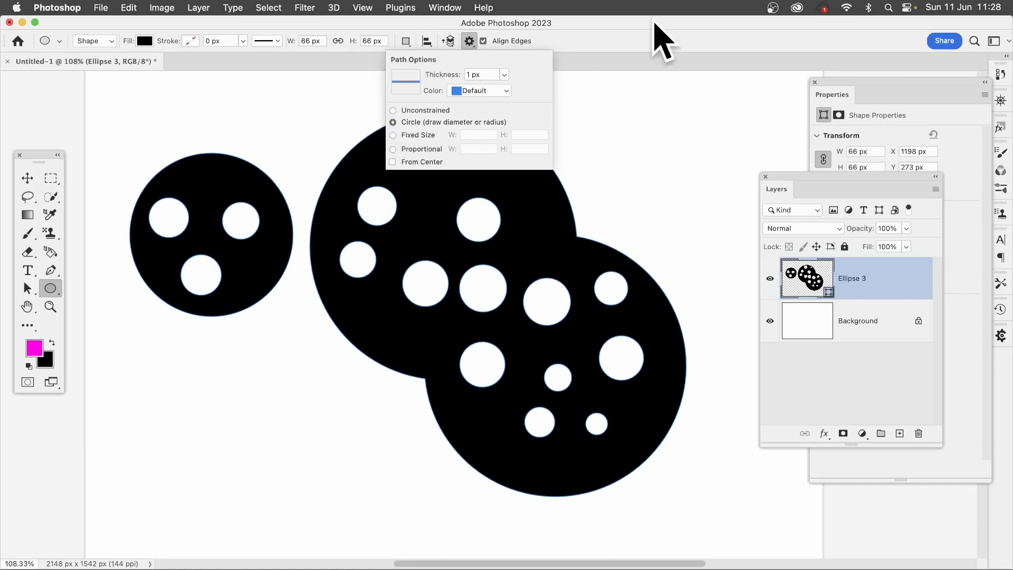
left_click(640, 41)
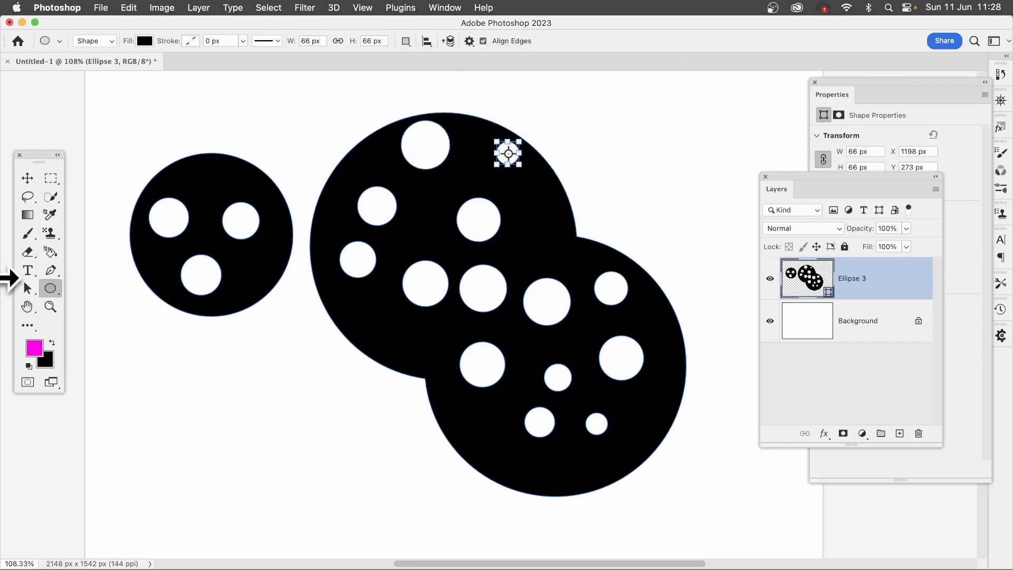
right_click(50, 289)
left_click(103, 288)
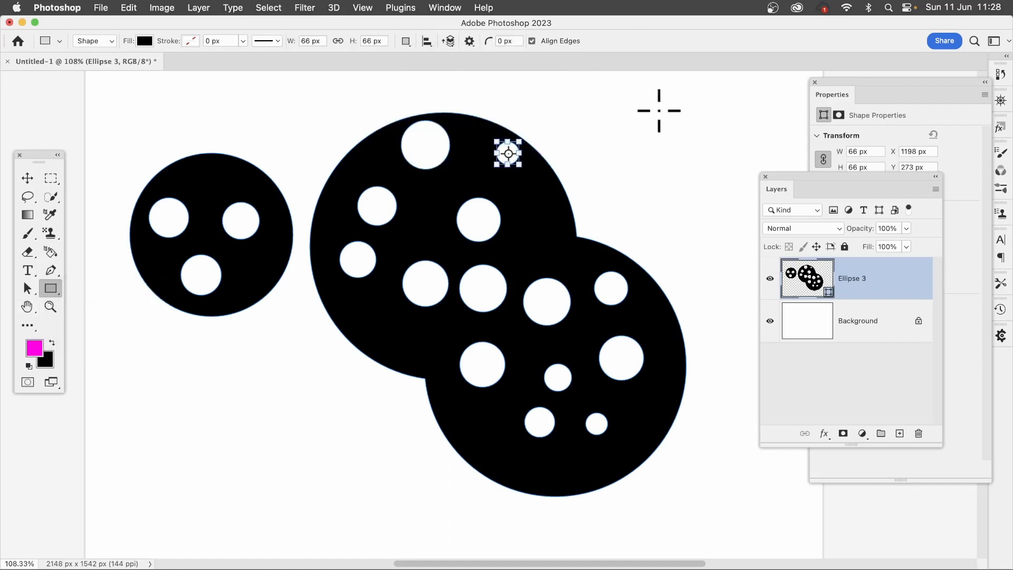
left_click(473, 45)
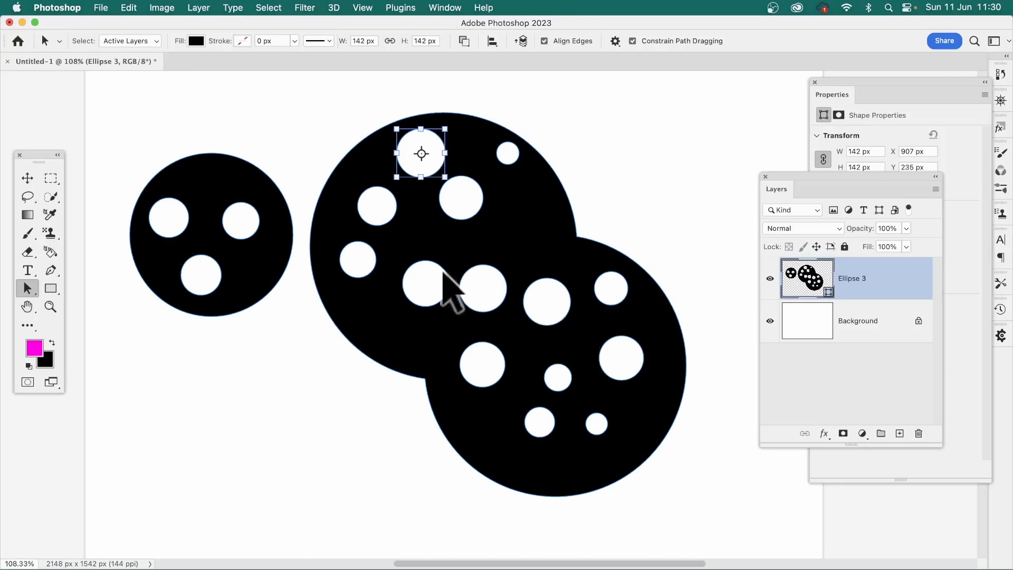
Check the path operation of the 128 px hole in the upper lobe and move the hole to about X 1090, Y 385 px
left_click(458, 201)
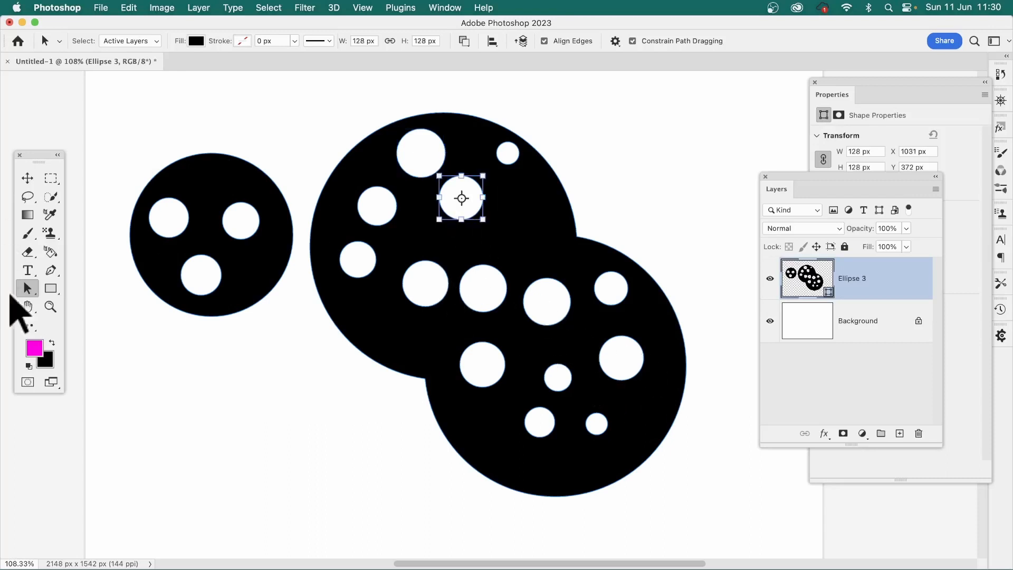
left_click_drag(27, 288, 100, 285)
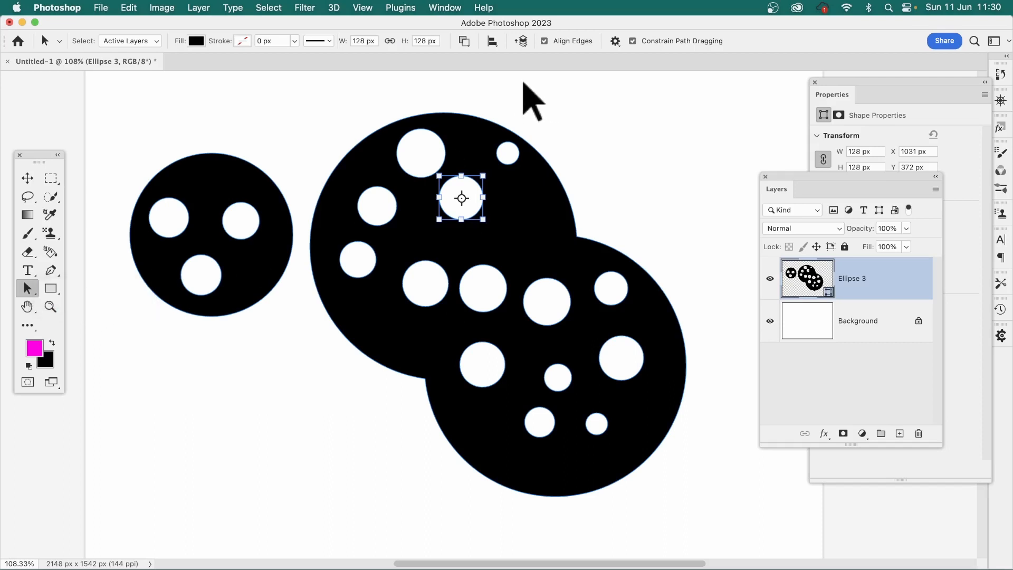
left_click(463, 42)
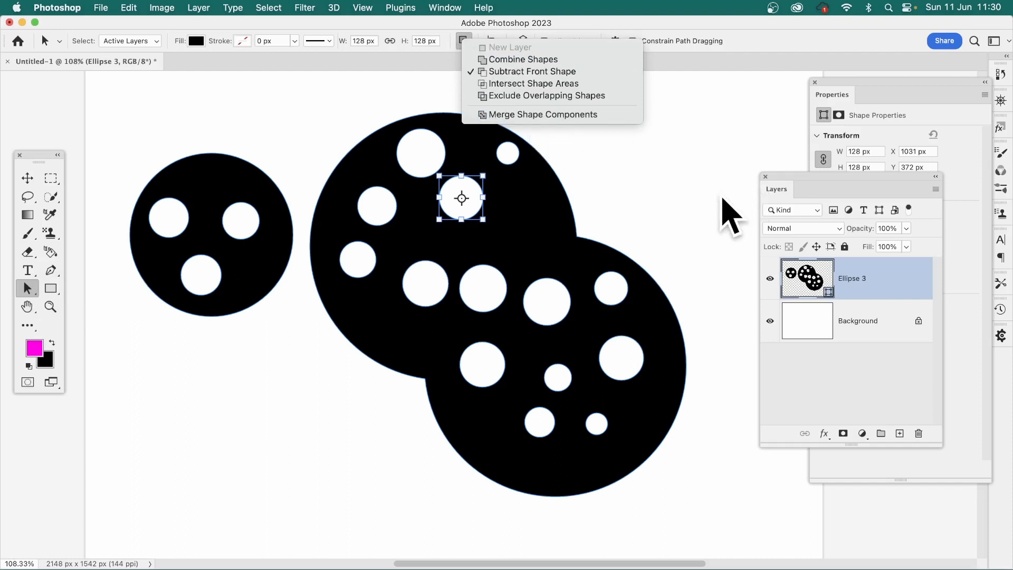
left_click(667, 249)
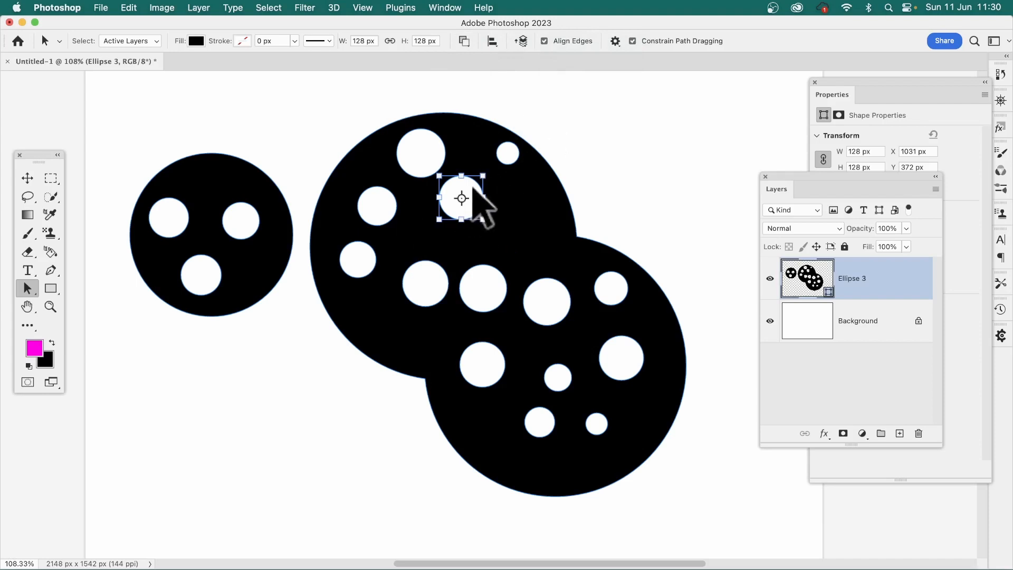
mouse_move(471, 189)
left_mouse_down()
mouse_move(523, 221)
mouse_move(491, 193)
left_mouse_up()
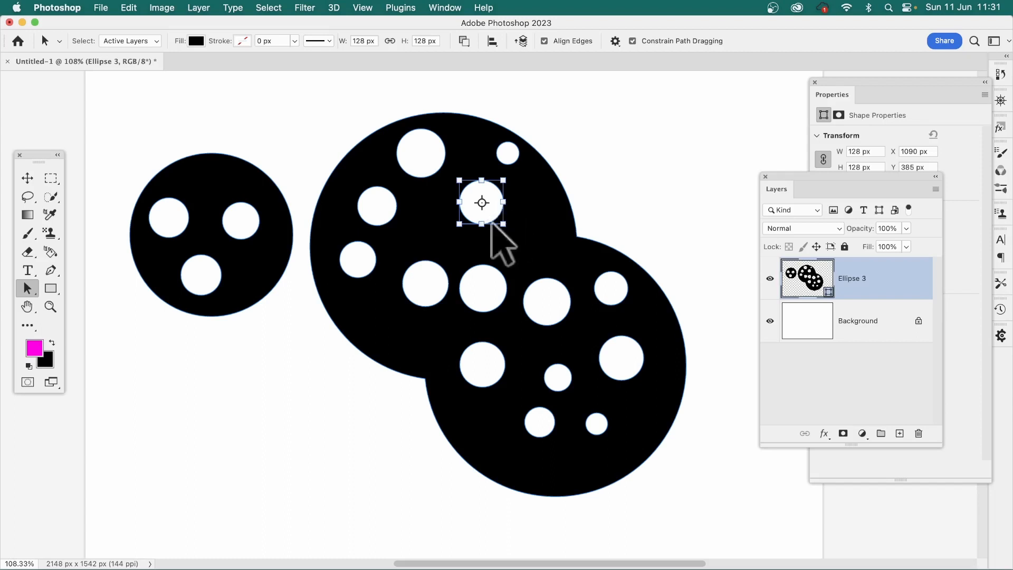
Enlarge two circular holes in the upper lobe proportionally, the 128 px one to about 199 px and the one near the top edge to about 182 px
left_click_drag(503, 224, 473, 259)
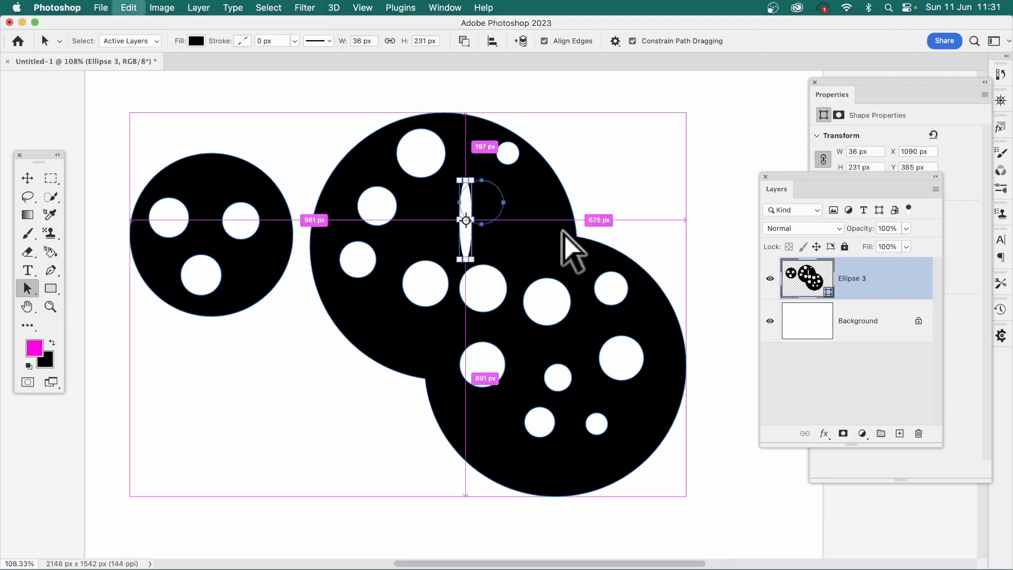
key("super+z")
left_click_drag(490, 207, 517, 231)
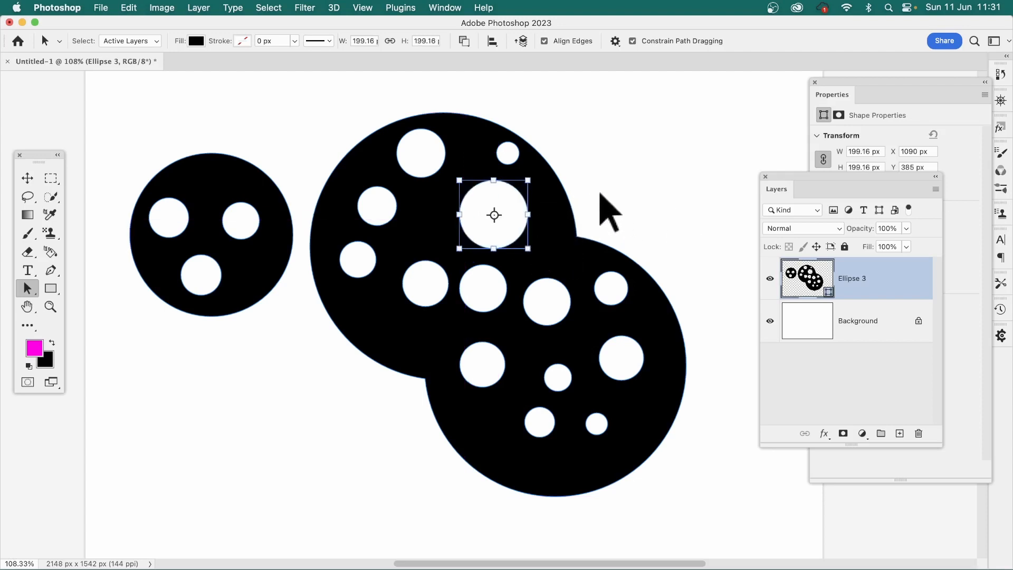
left_click(432, 153)
left_click_drag(445, 177, 458, 191)
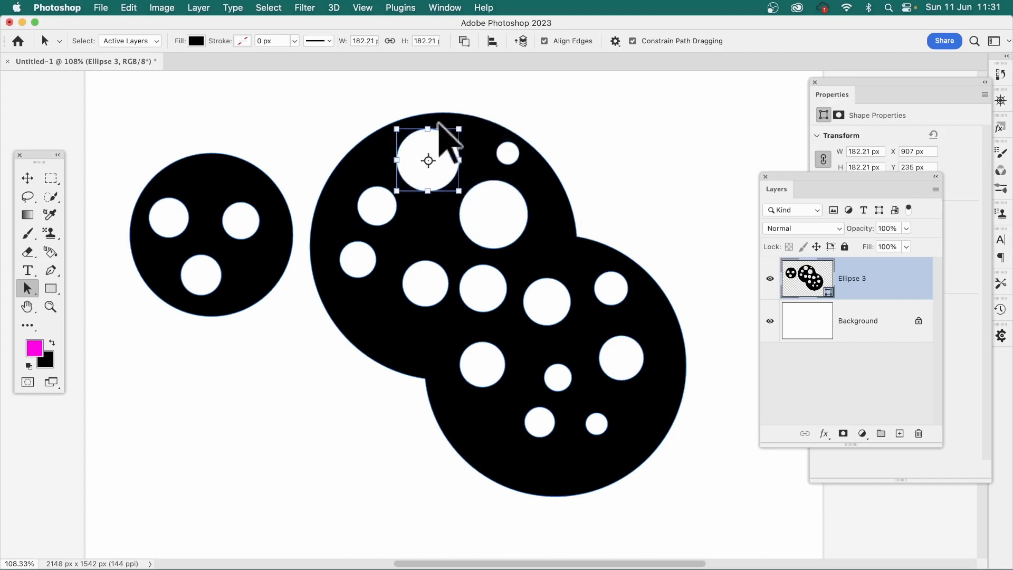
Merge all shape components on the Ellipse 3 layer into one path and define the merged artwork as a custom shape
left_click(464, 42)
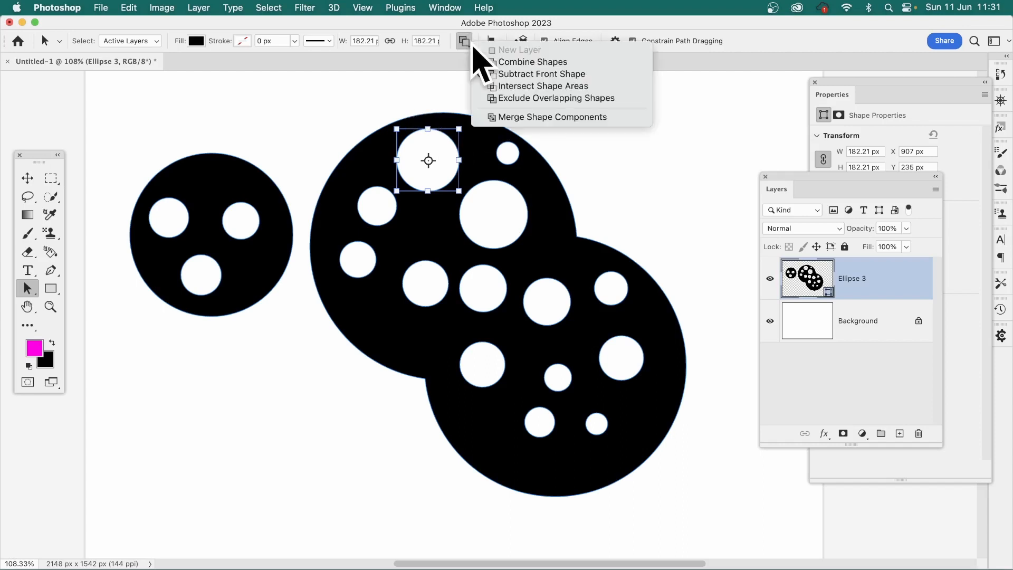
left_click(542, 117)
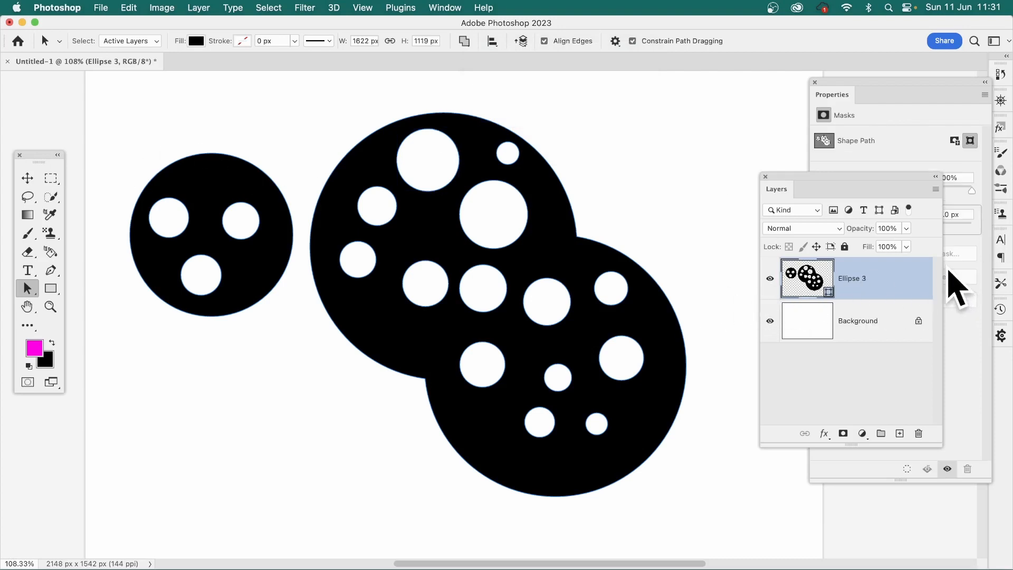
left_click(129, 8)
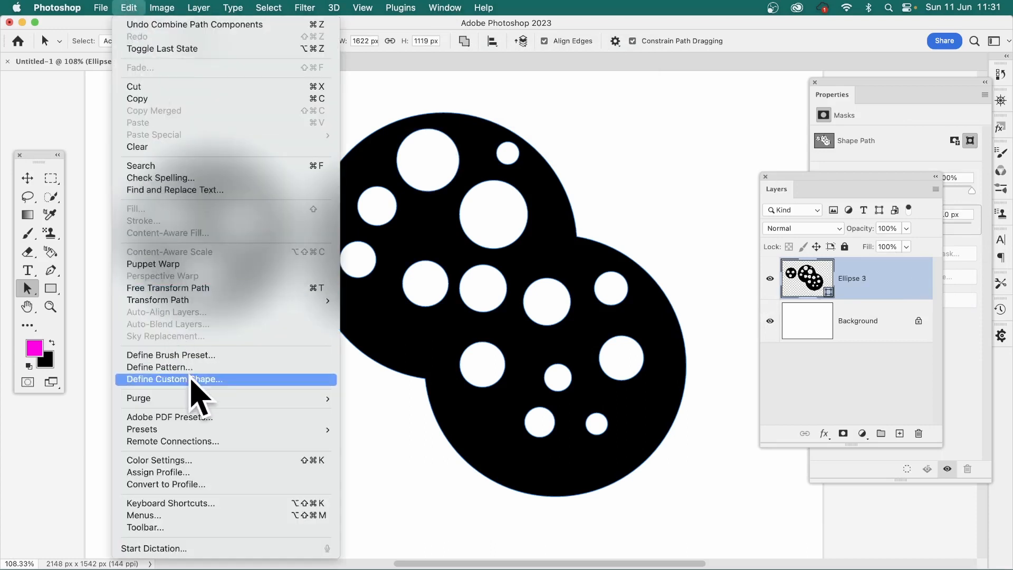